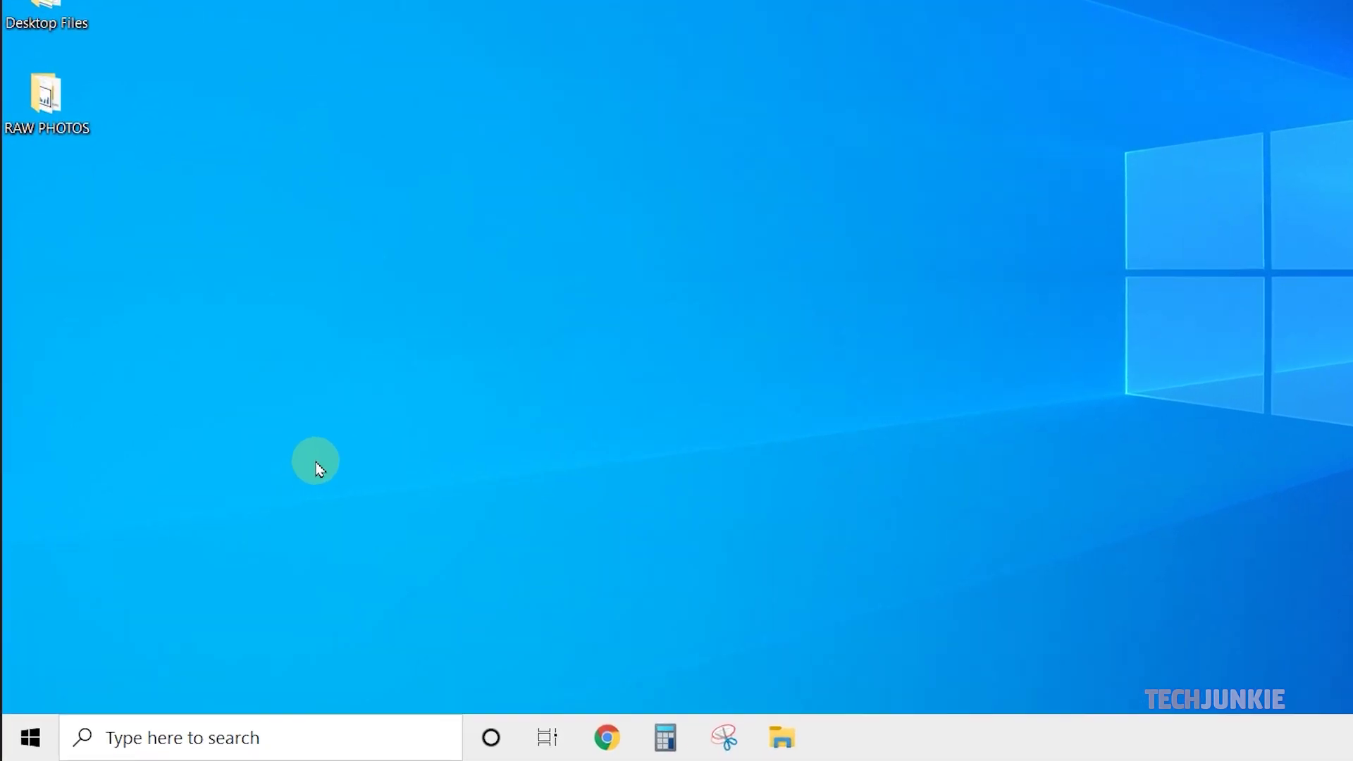
Open Event Viewer from the Start button's right-click menu, then close it.
right_click(50, 725)
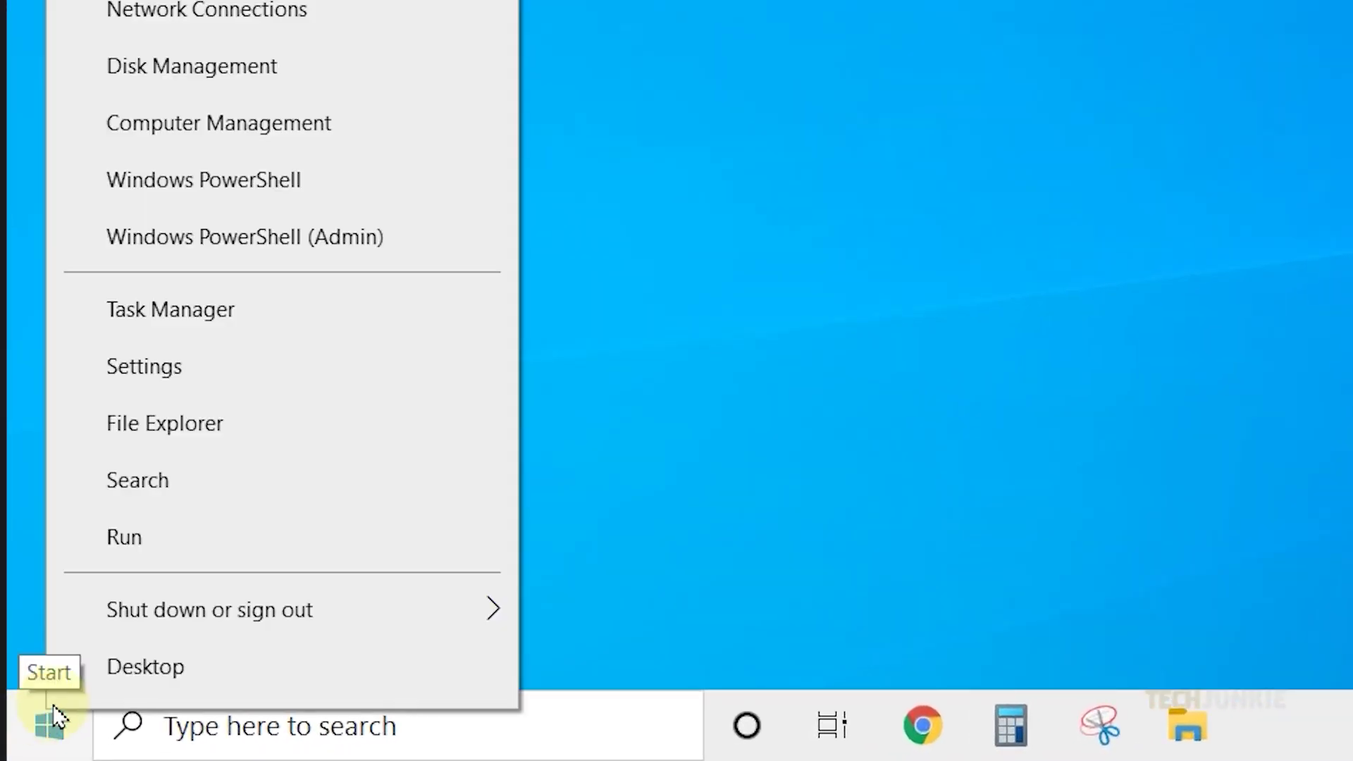
left_click(296, 228)
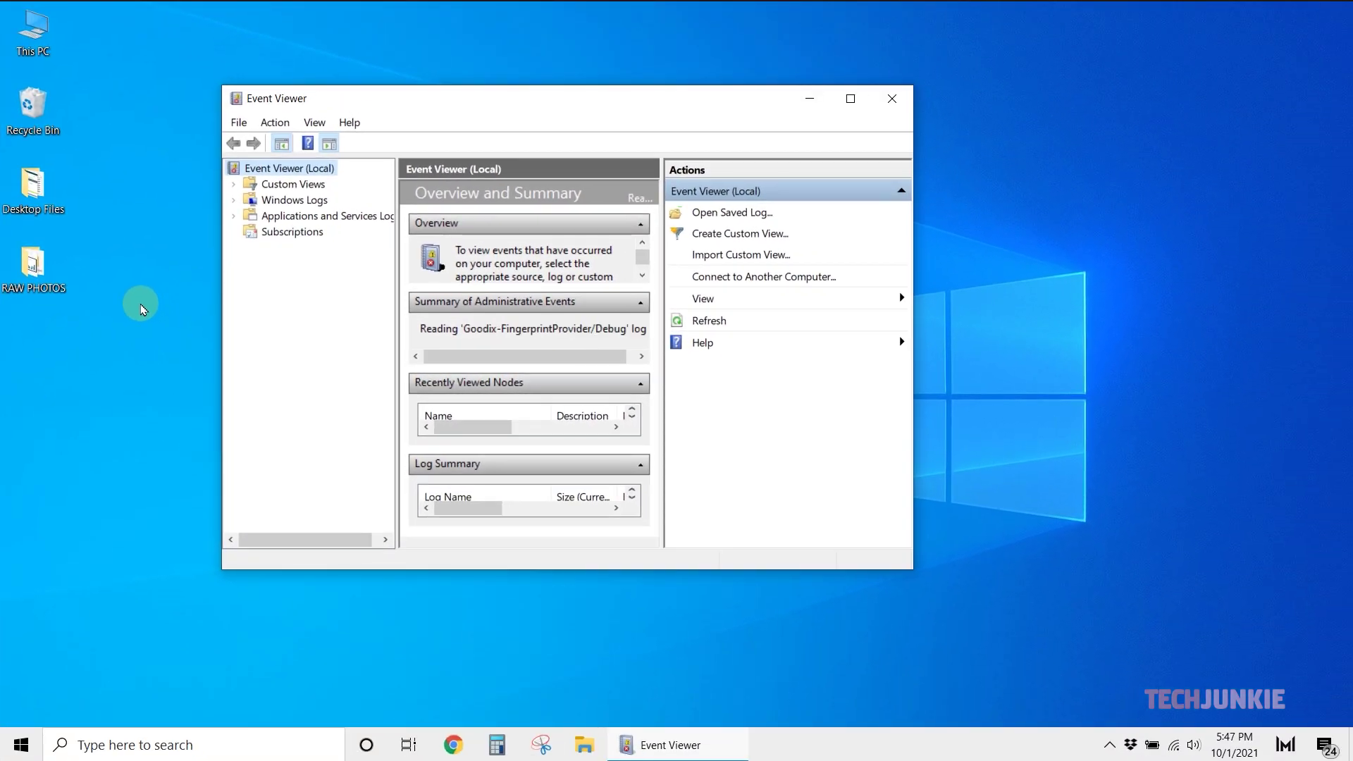
left_click(891, 99)
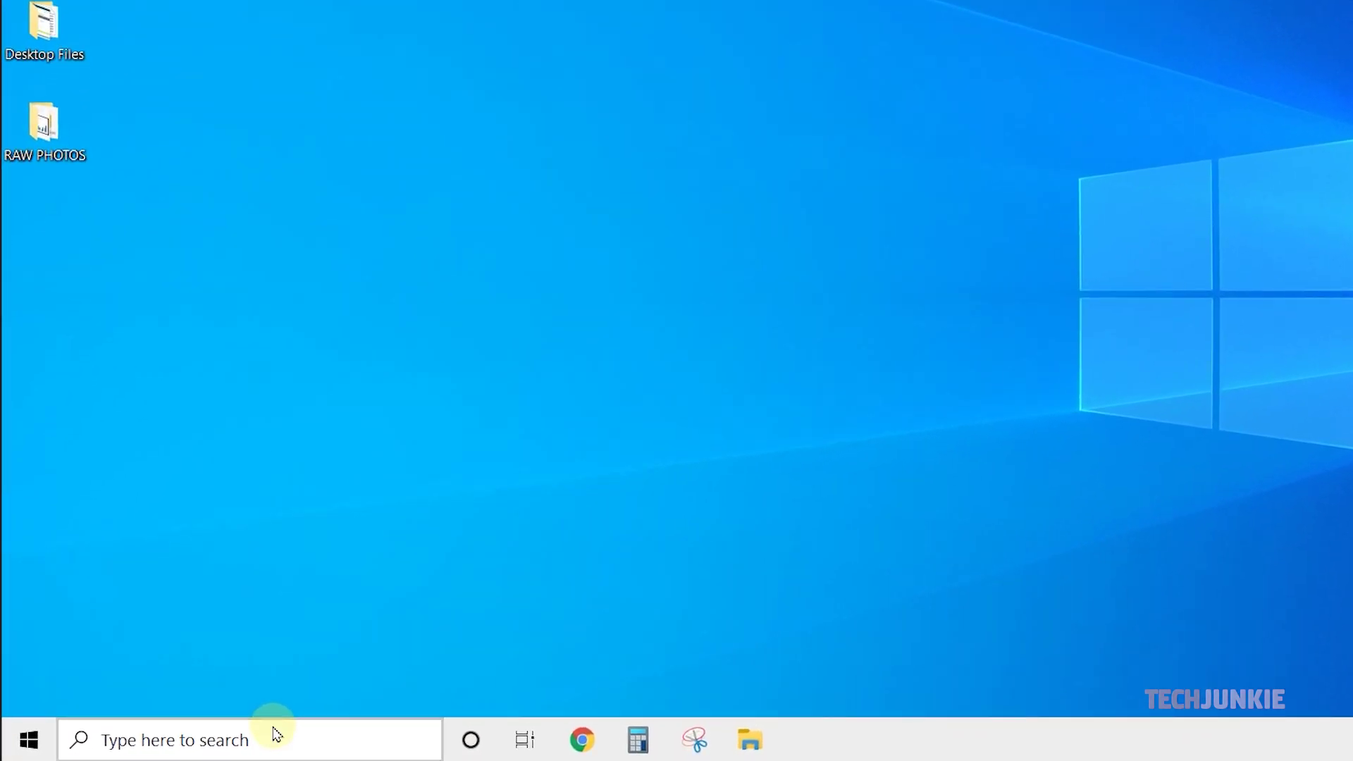
Launch Event Viewer from Control Panel's System and Security Administrative Tools.
left_click(274, 734)
type("control panel")
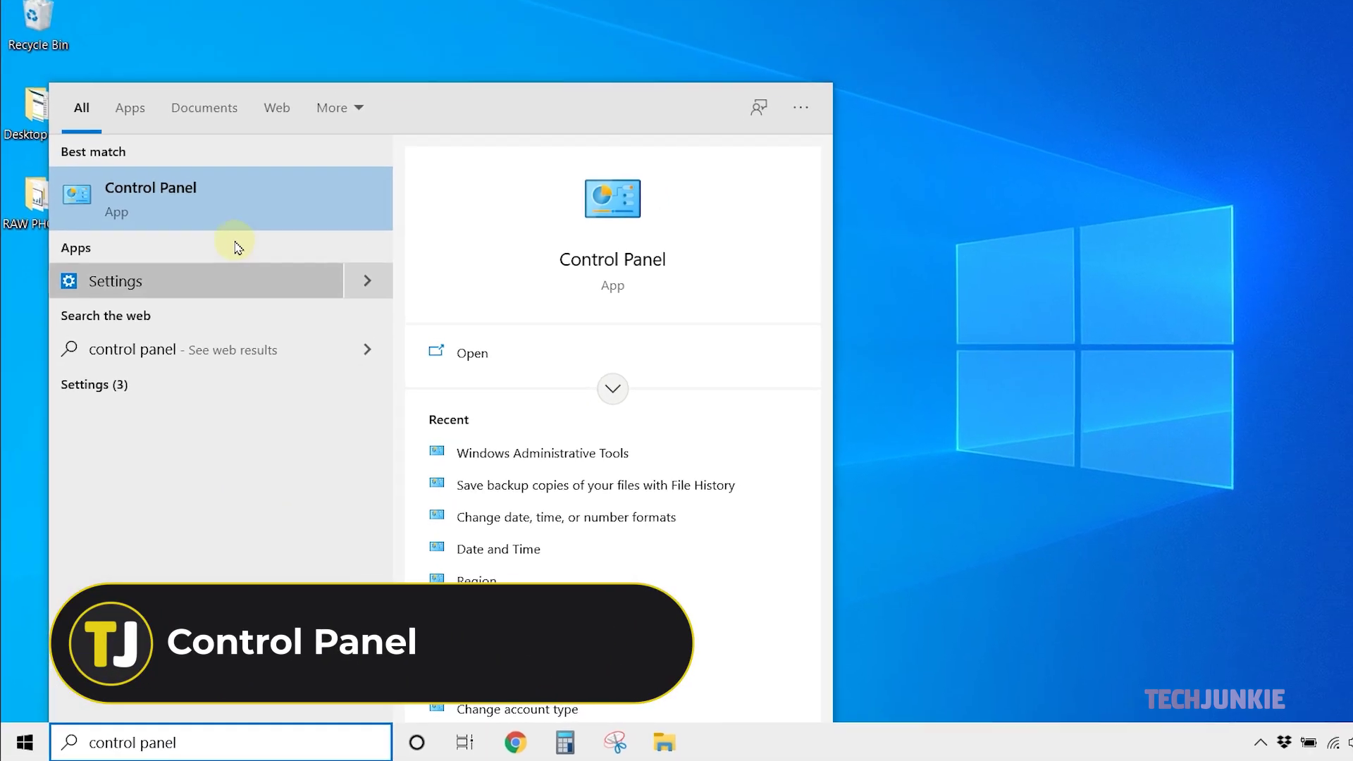
left_click(214, 270)
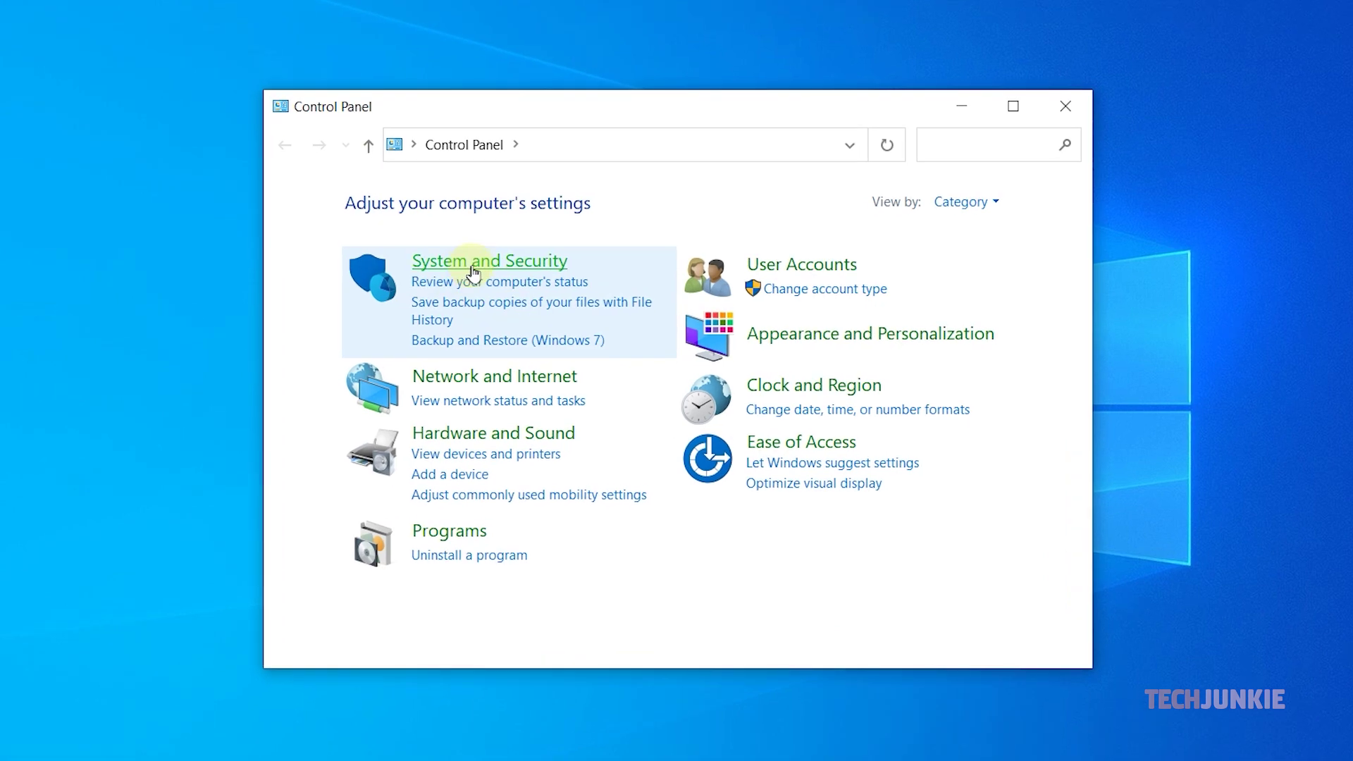
left_click(472, 273)
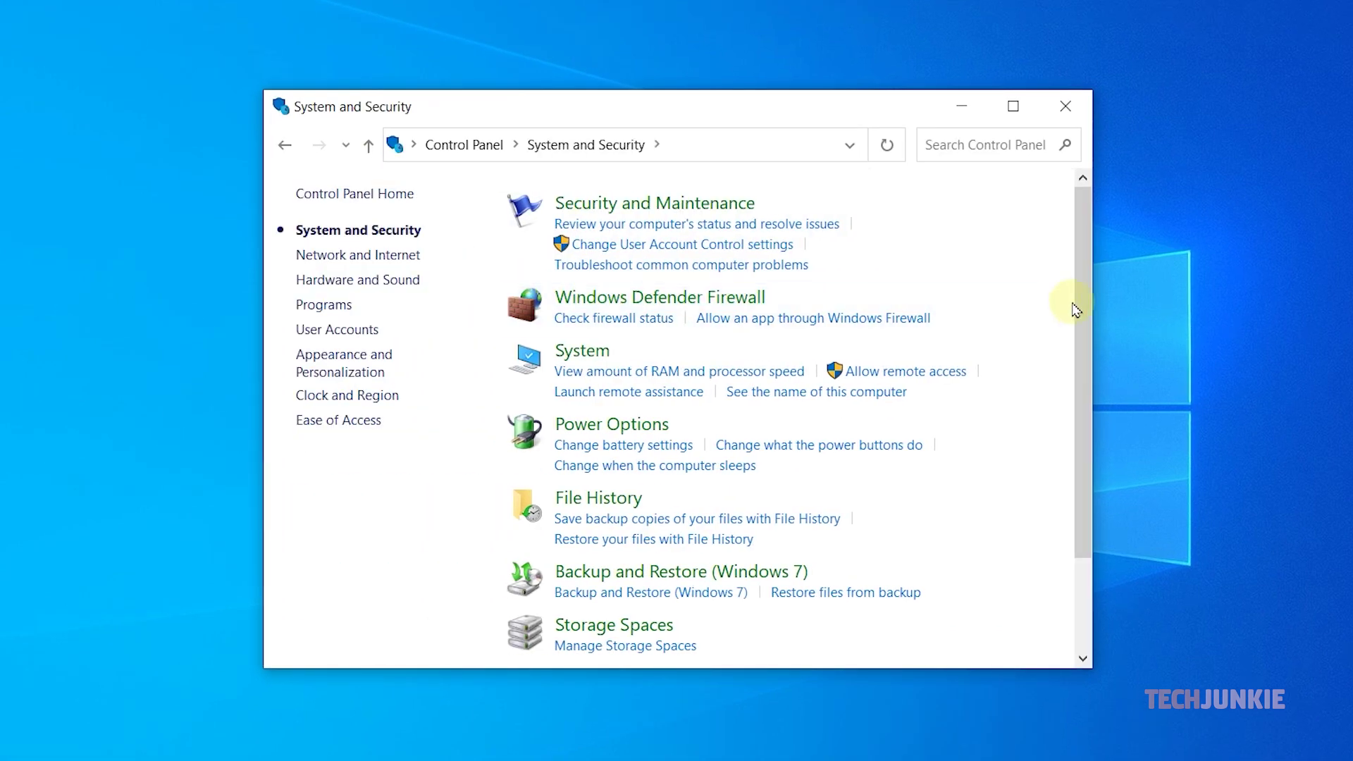
left_click_drag(1078, 303, 1078, 398)
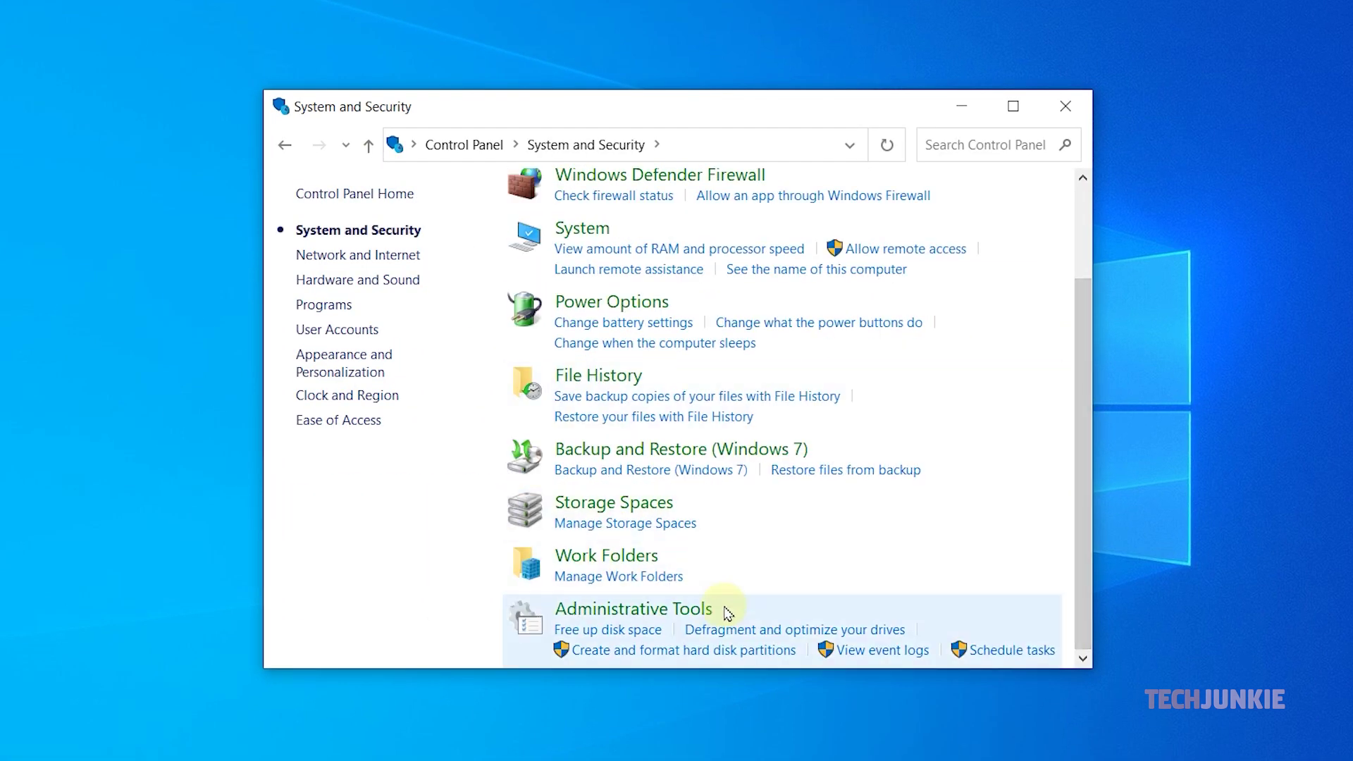
left_click(710, 611)
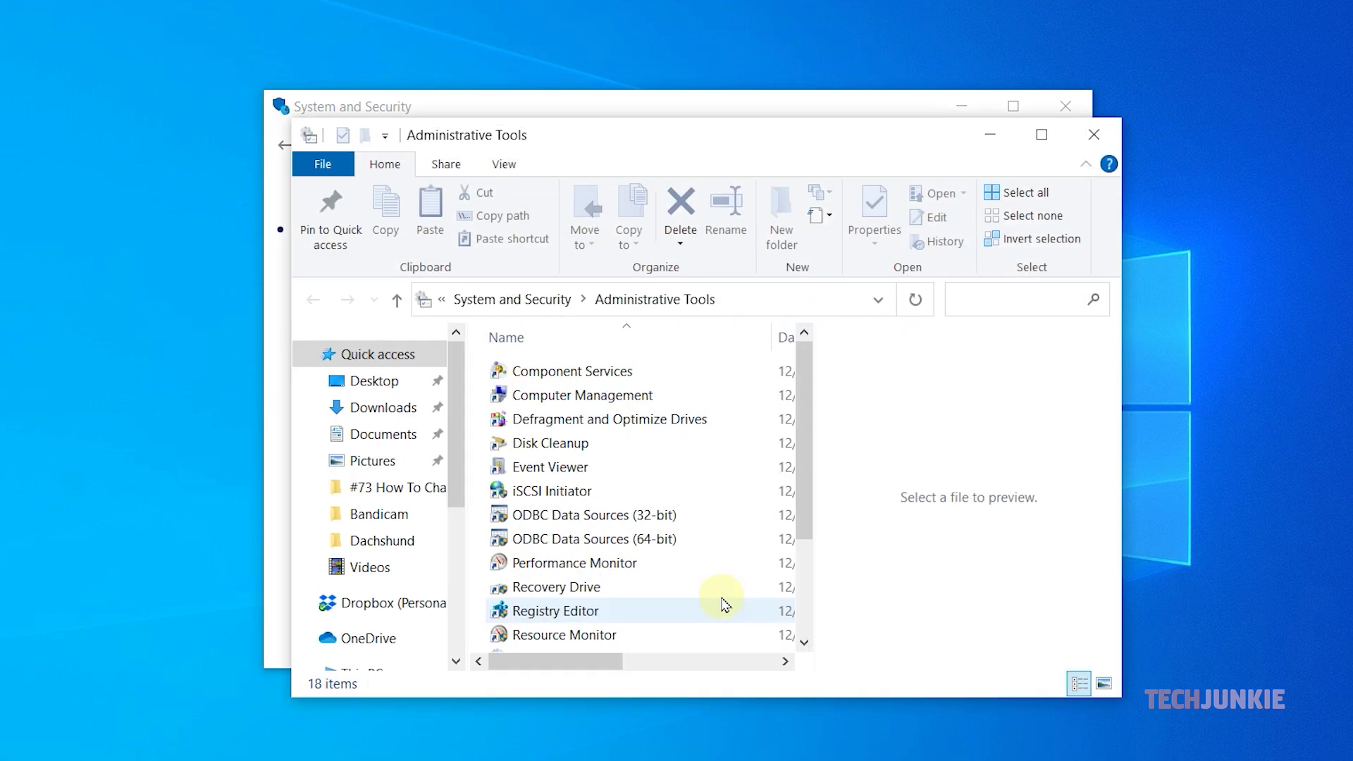
left_click(608, 469)
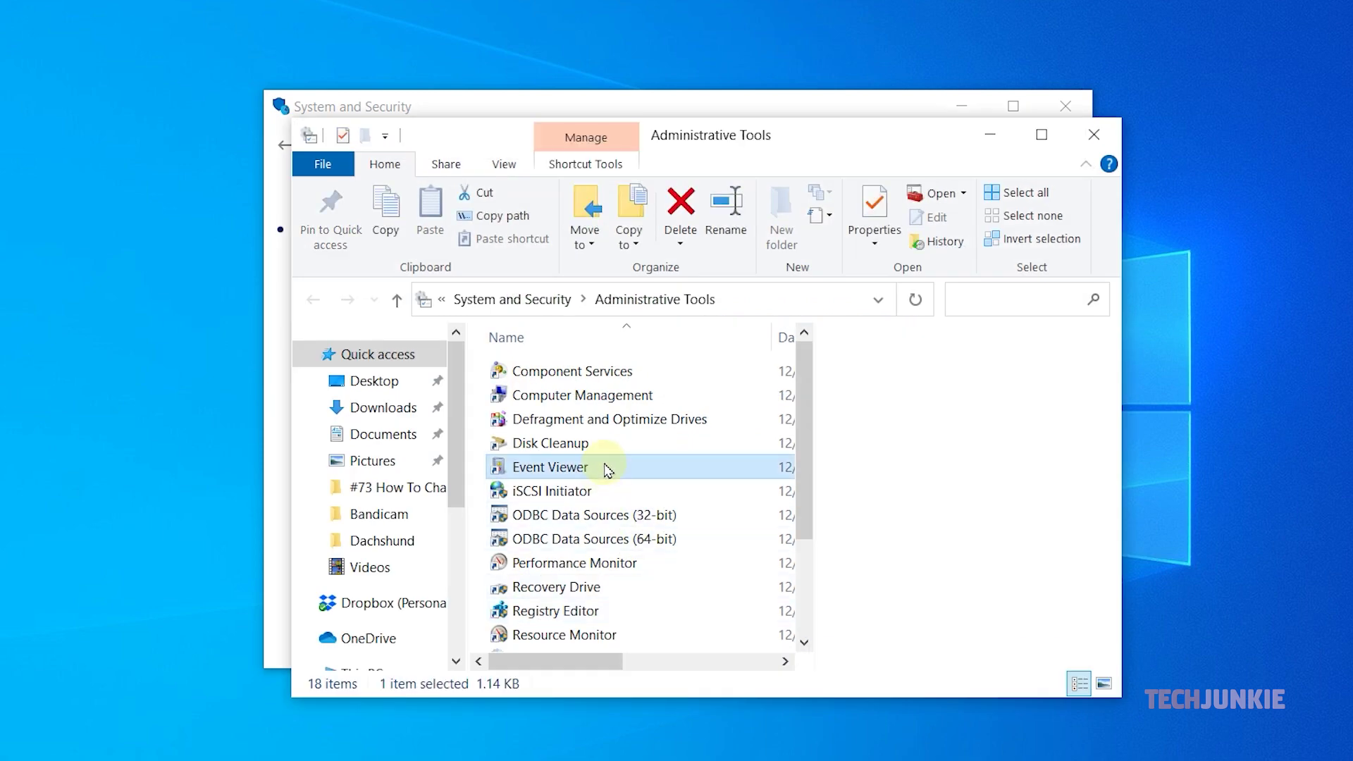
double_click(607, 470)
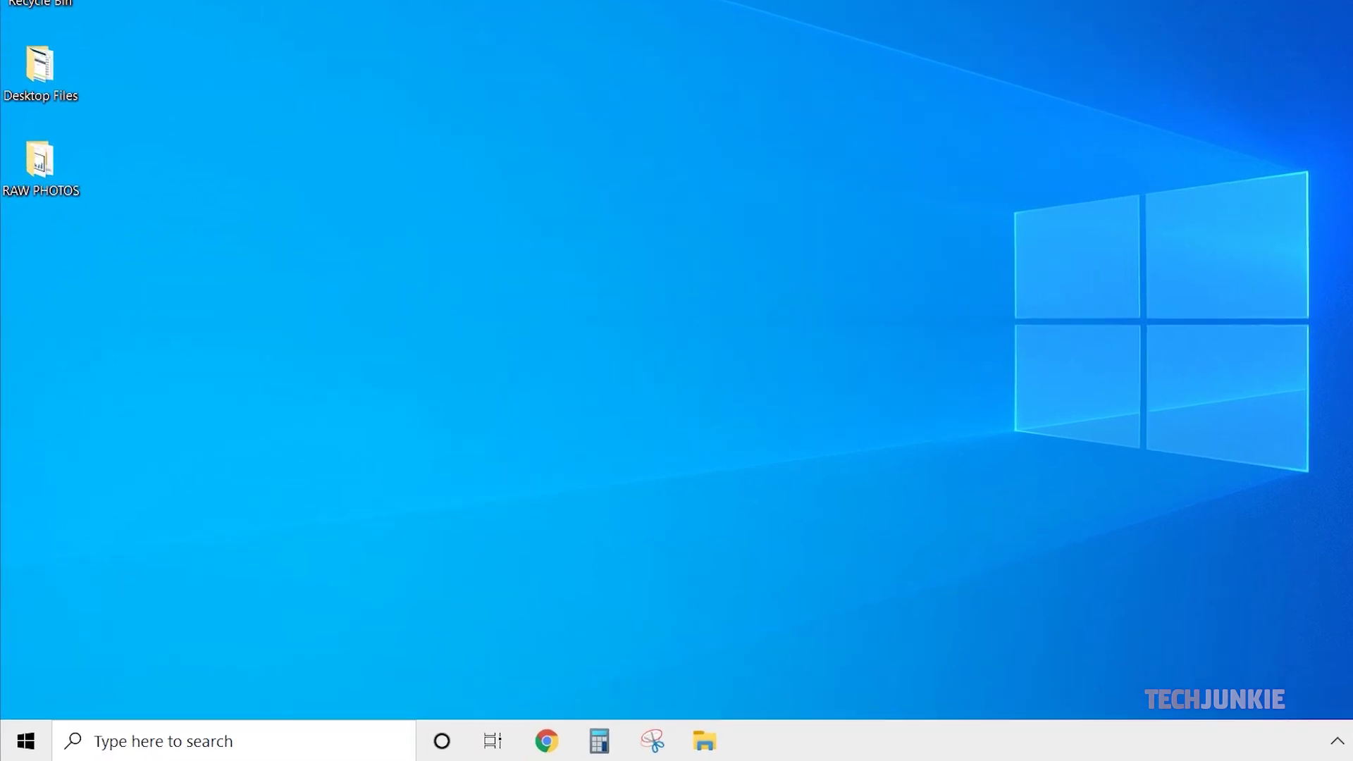
Run the eventvwr command from the Win+R Run box to launch Event Viewer.
key("super+r")
type("en")
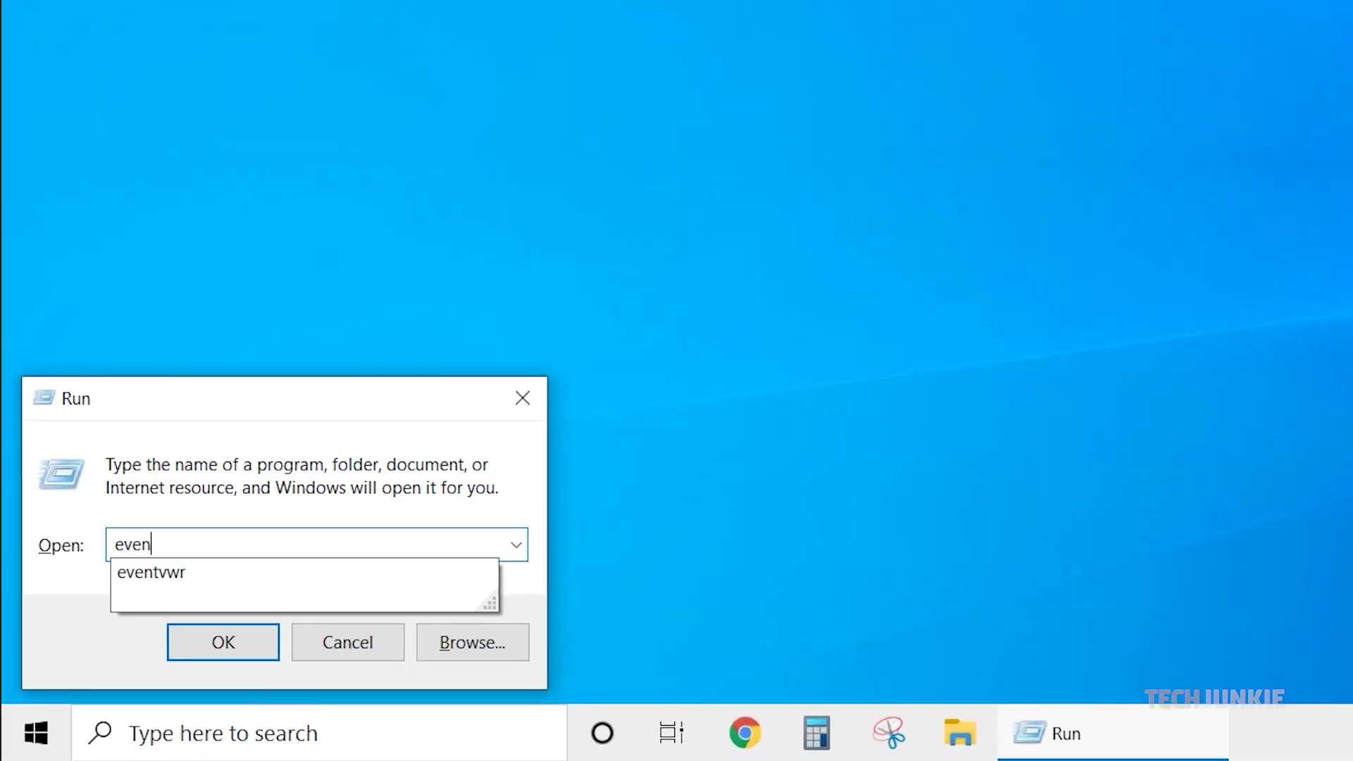
type("tvwr")
key("Return")
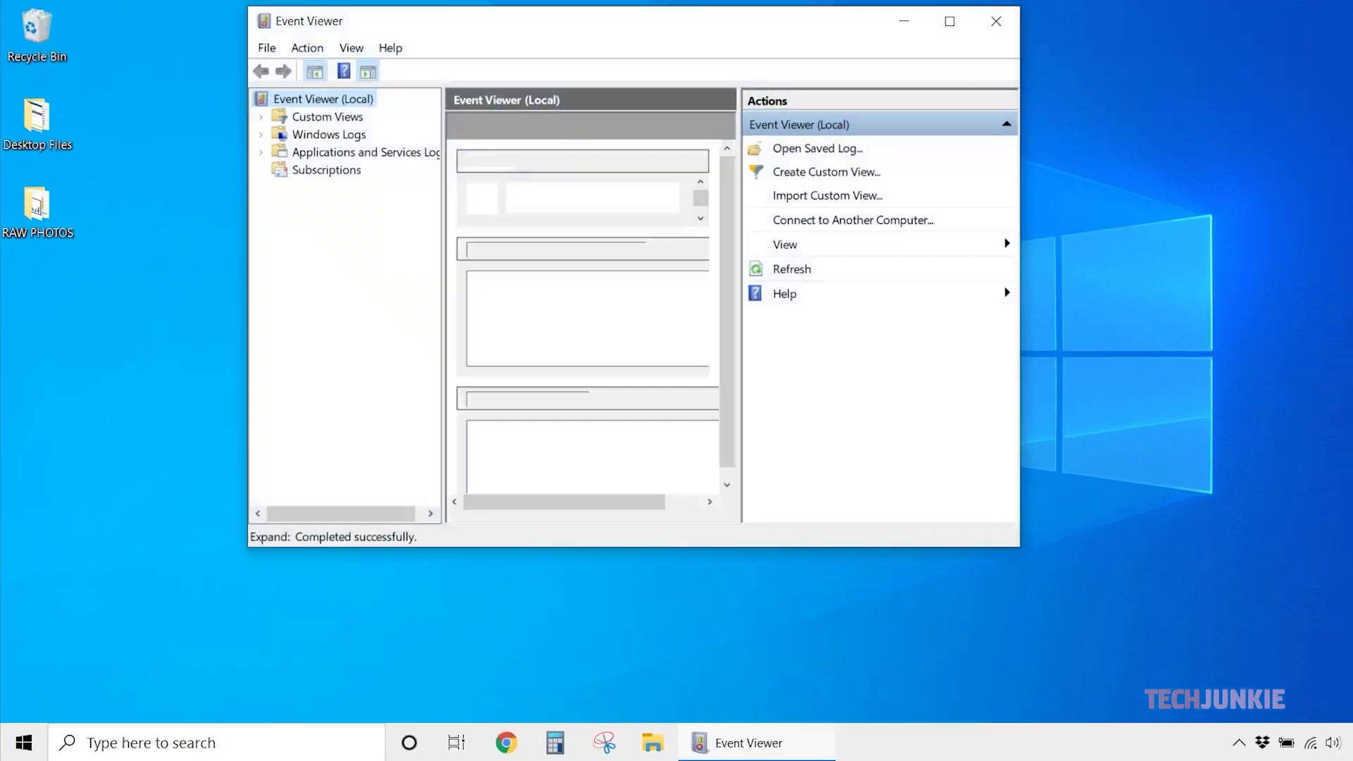